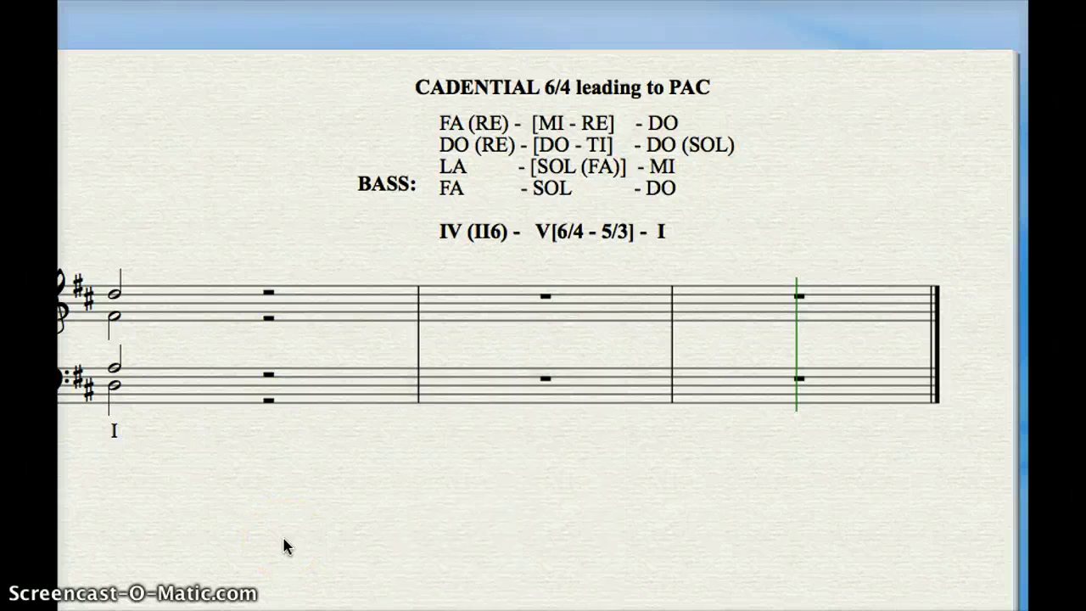
# - Nudge the "BASS:" label down and to the right so it lines up with the FA - SOL - DO row
pyautogui.moveTo(279, 531); pyautogui.dragTo(331, 526)
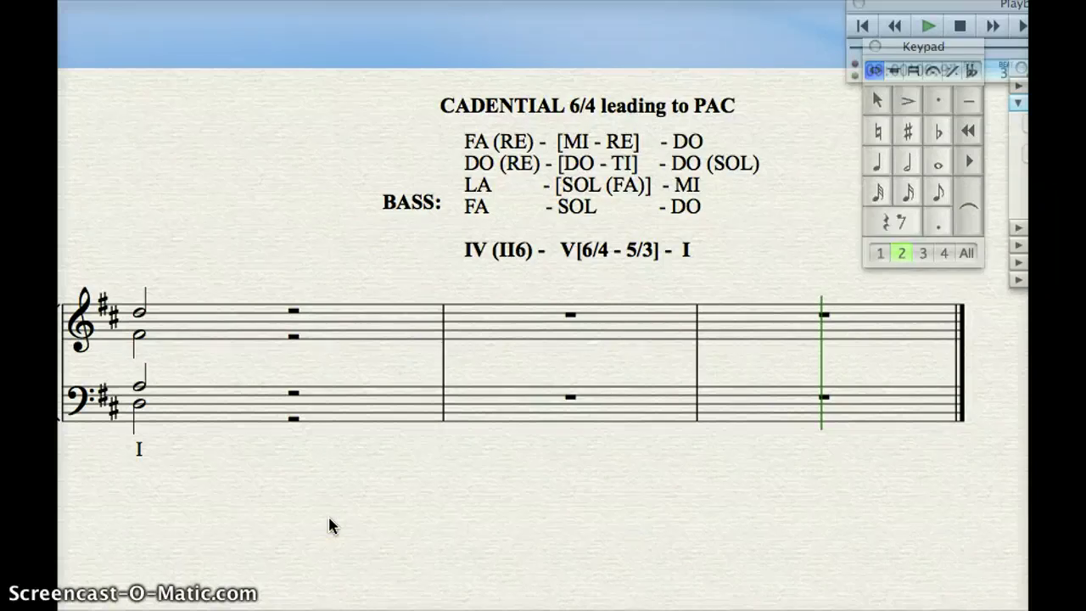
pyautogui.click(415, 210)
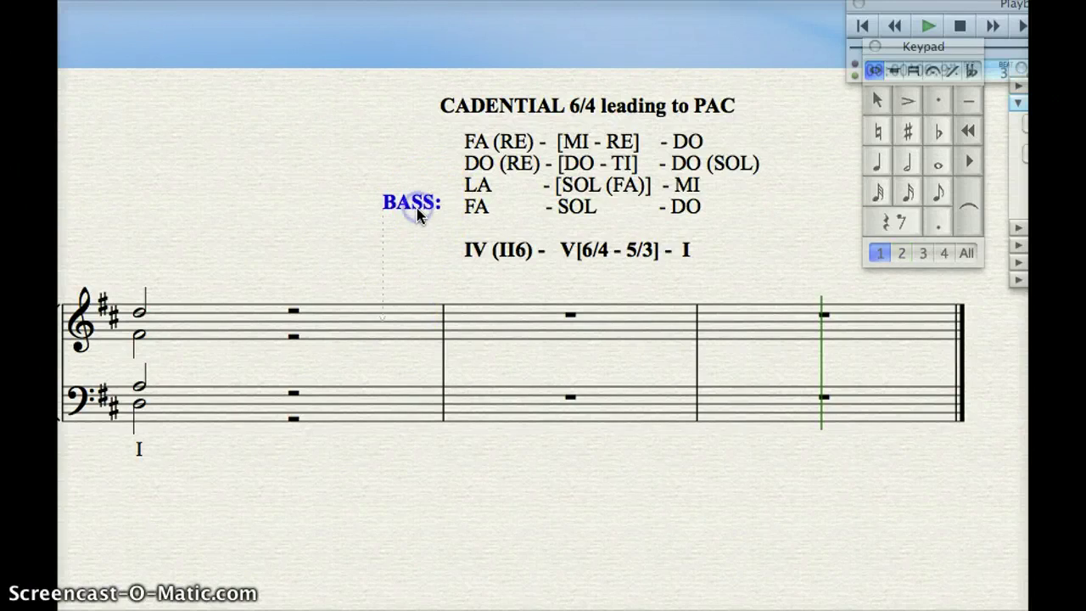
pyautogui.moveTo(417, 212); pyautogui.dragTo(418, 217)
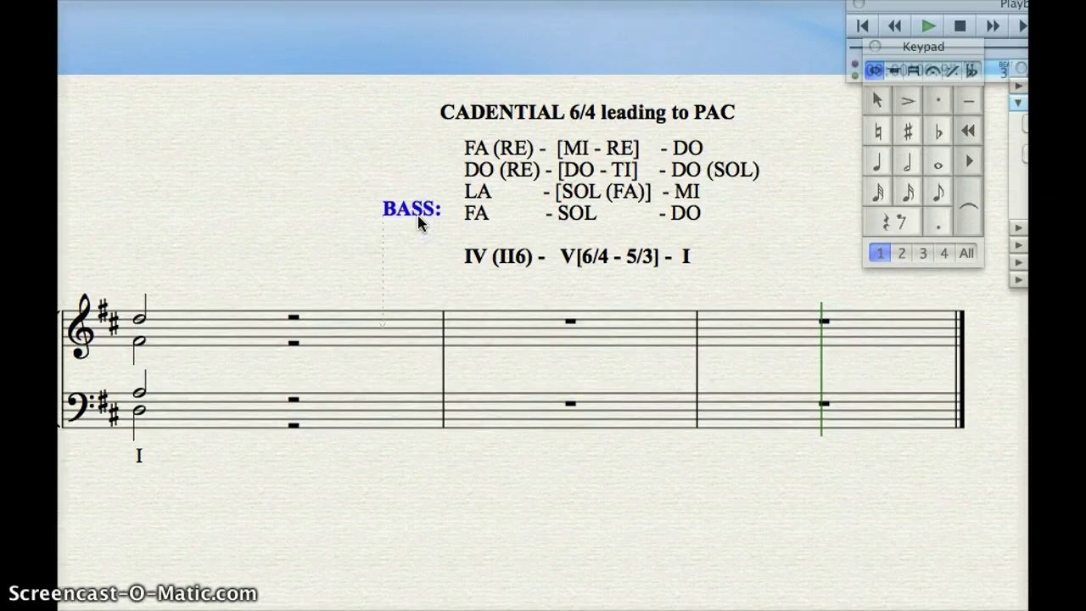
pyautogui.press('super+Down')
pyautogui.press('super+Right')
pyautogui.press('Up')
pyautogui.press('Up')
pyautogui.click(446, 212)
pyautogui.press('BackSpace')
# - Continue the bass voice after the opening D with half notes G, A and A in voice 2
pyautogui.click(141, 322)
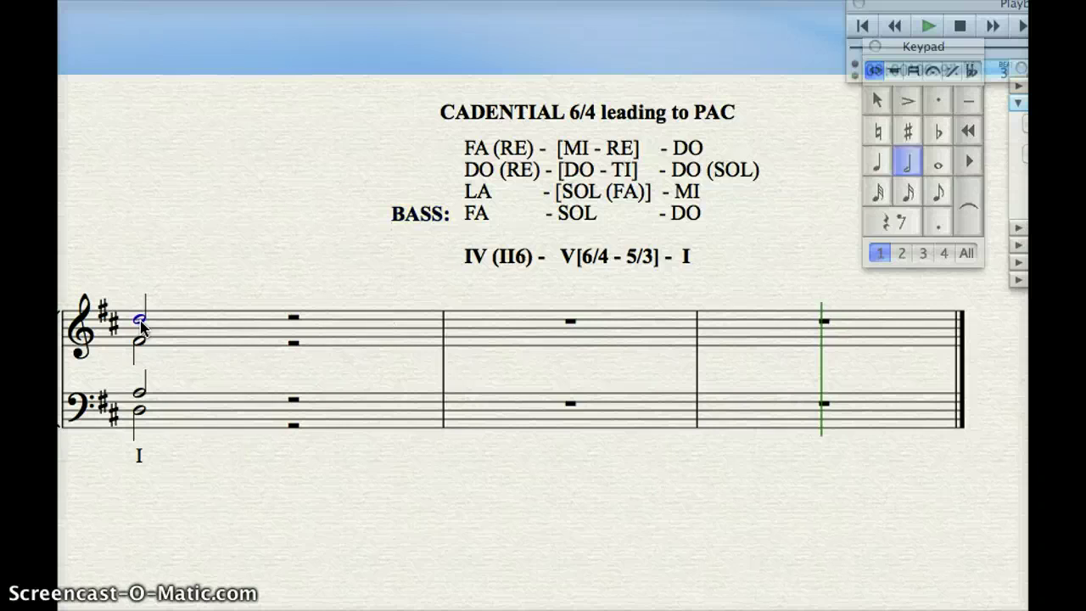
pyautogui.click(143, 435)
pyautogui.click(141, 412)
pyautogui.hotkey('alt', '2')
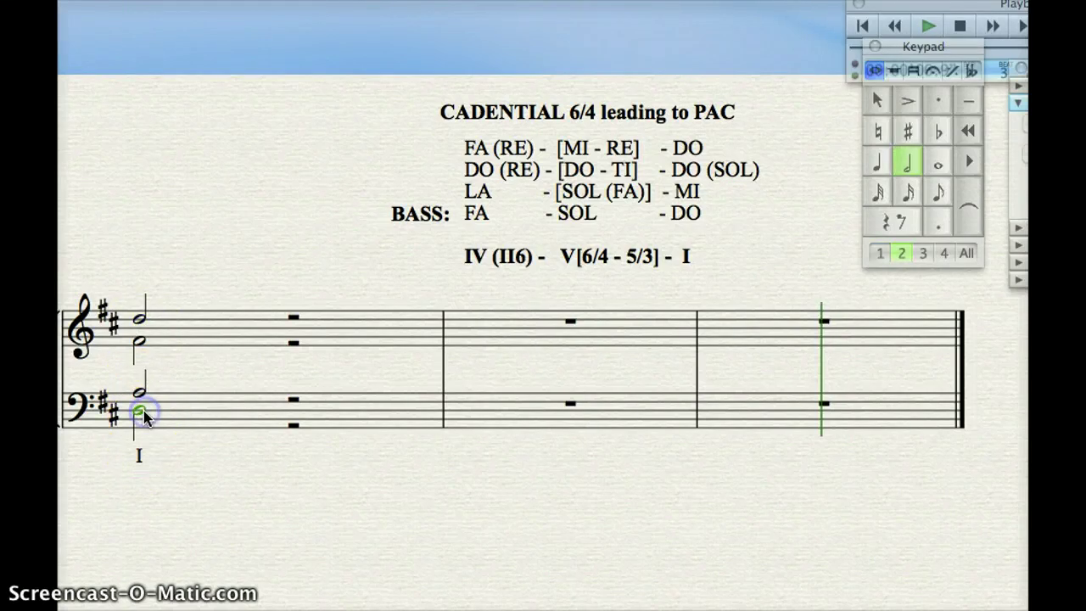
pyautogui.press('g')
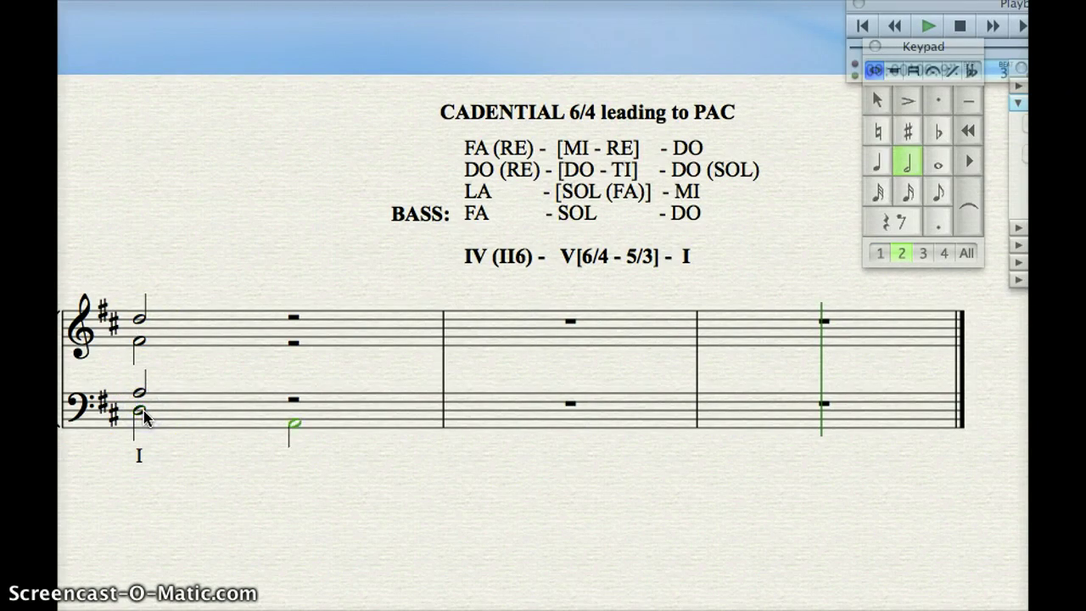
pyautogui.press('a')
pyautogui.press('a')
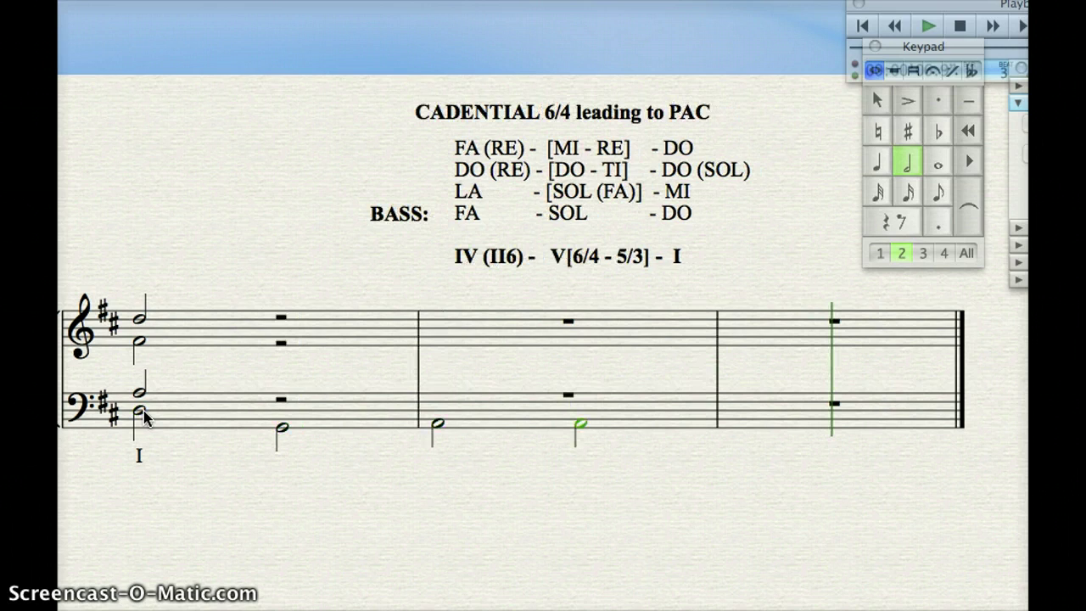
# - End the bass voice with a whole note D in measure 3, above the preceding A
pyautogui.press('a')
pyautogui.press('Up')
pyautogui.press('Up')
pyautogui.press('Up')
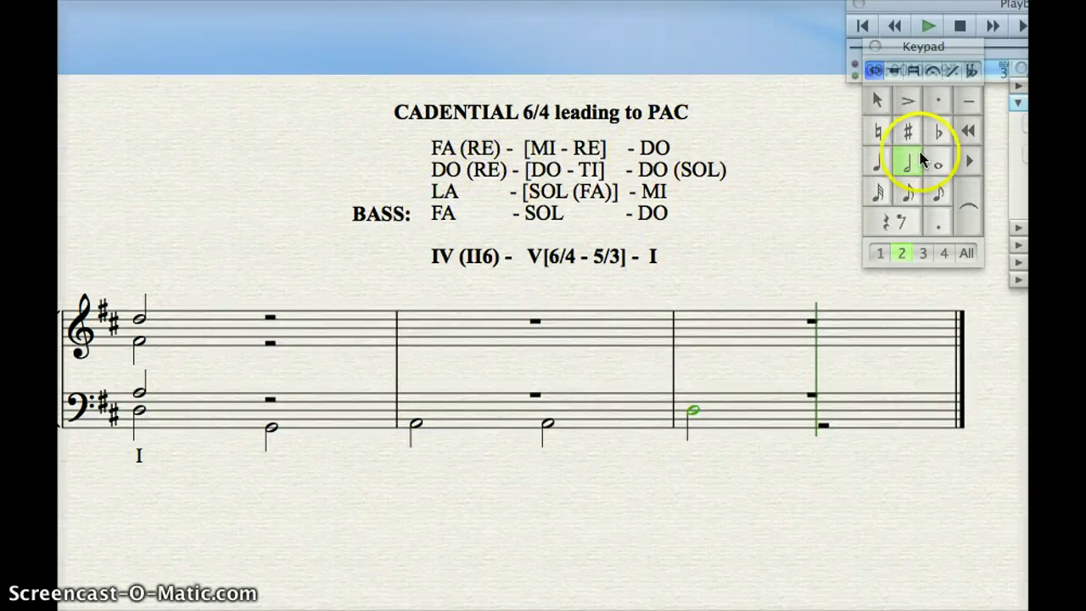
pyautogui.click(935, 161)
# - Label the harmony below the bass notes with IV under the G and V6/4 - 5/3 under the two A's
pyautogui.click(245, 379)
pyautogui.click(146, 456)
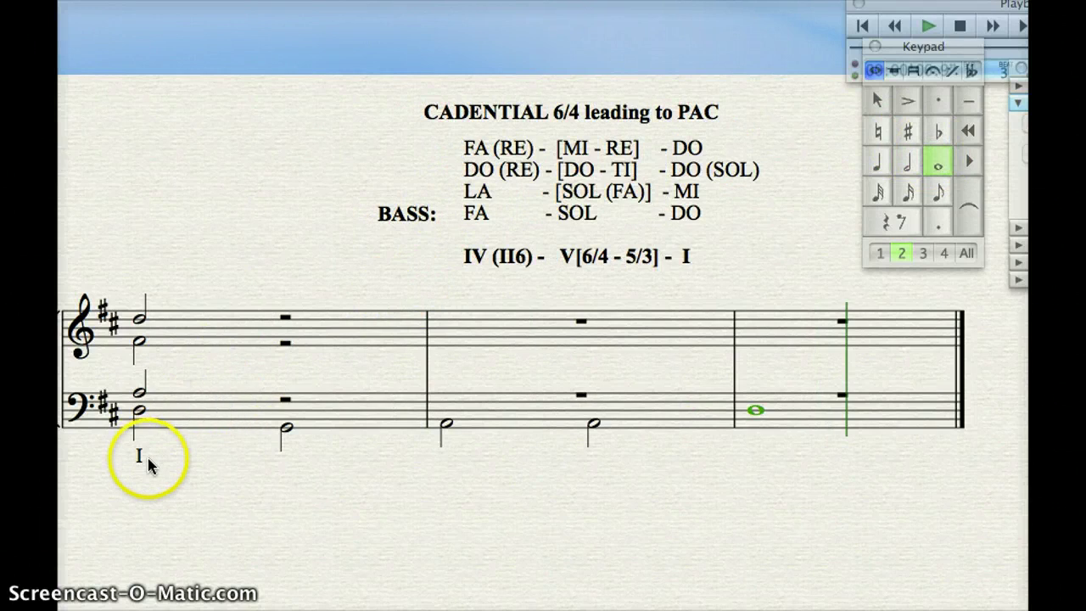
pyautogui.press('space')
pyautogui.write('IV')
pyautogui.press('Escape')
pyautogui.press('space')
pyautogui.write('V')
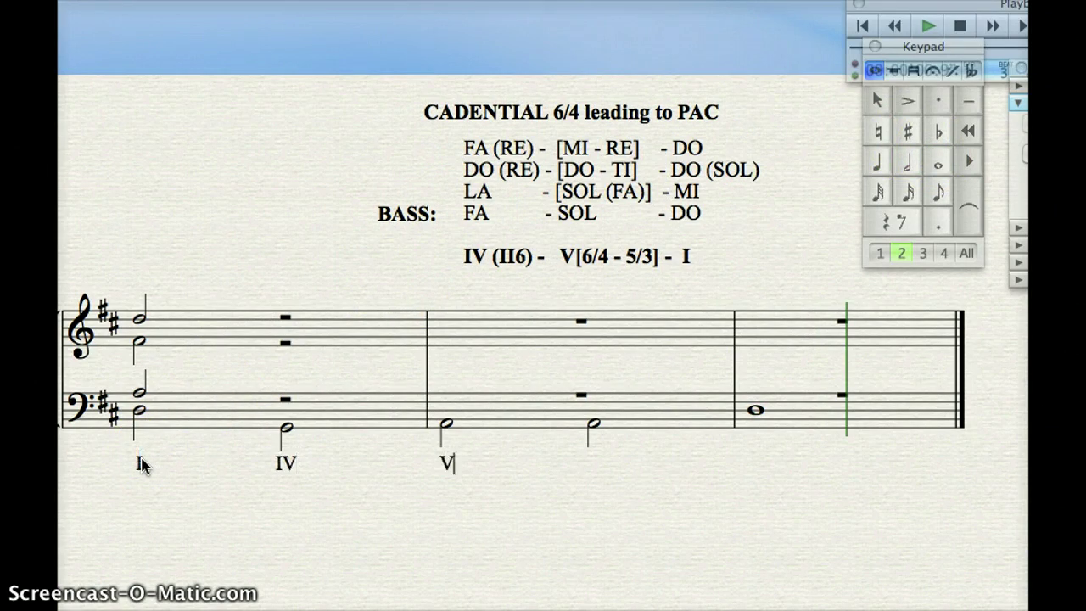
pyautogui.write('6/4-5/')
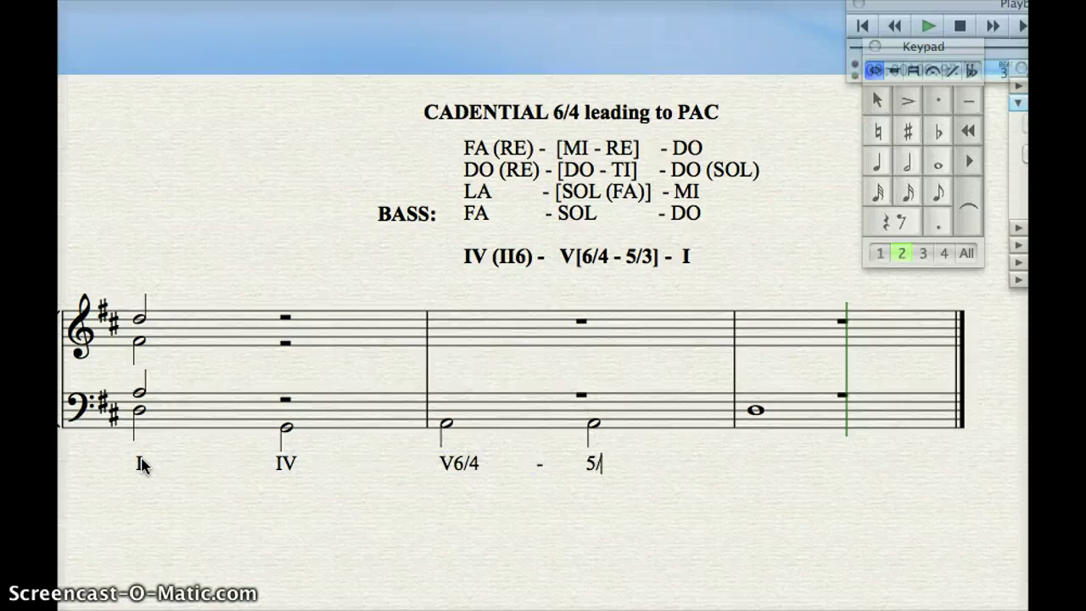
pyautogui.write('3')
# - Add the Roman numeral I under the final bass note
pyautogui.write('1')
pyautogui.click(150, 462)
pyautogui.press('BackSpace')
pyautogui.press('space')
pyautogui.write('I')
pyautogui.press('Escape')
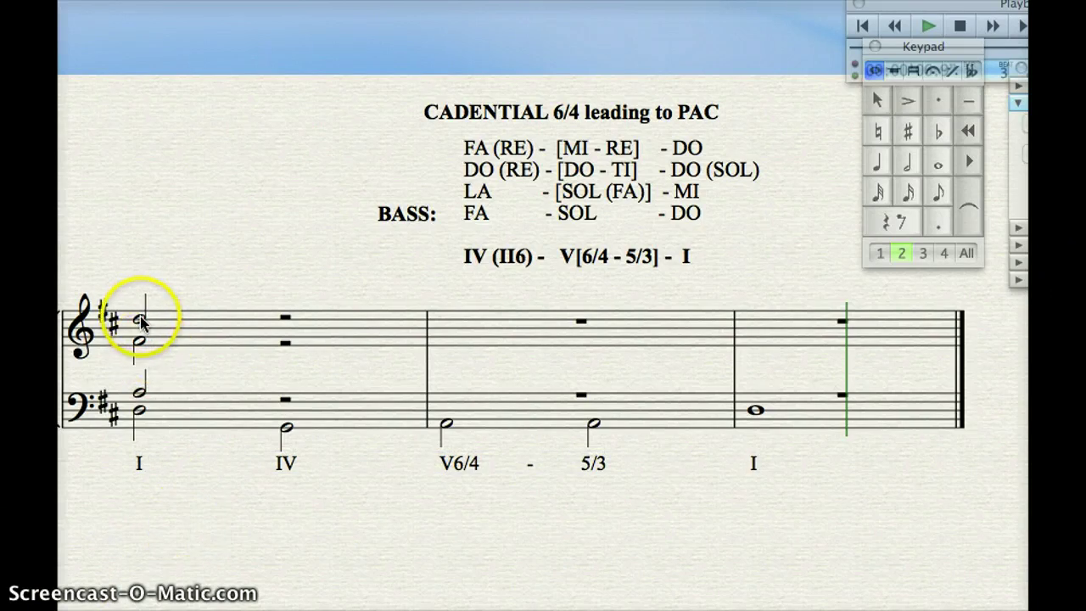
# - Continue the soprano voice with half notes D, D and C-sharp over IV and V6/4 - 5/3
pyautogui.moveTo(196, 234); pyautogui.dragTo(234, 237)
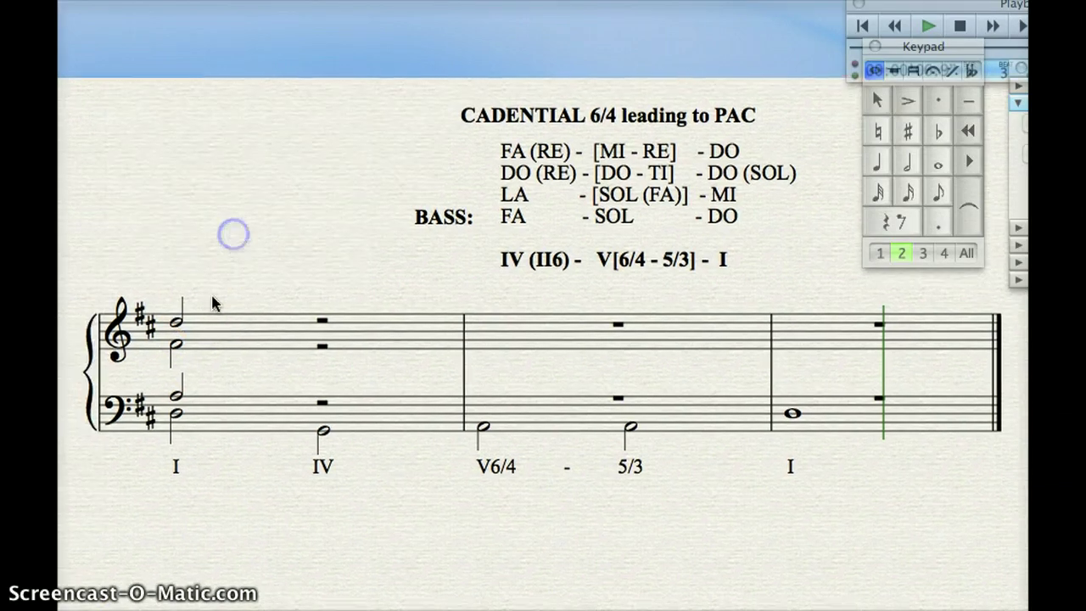
pyautogui.click(177, 323)
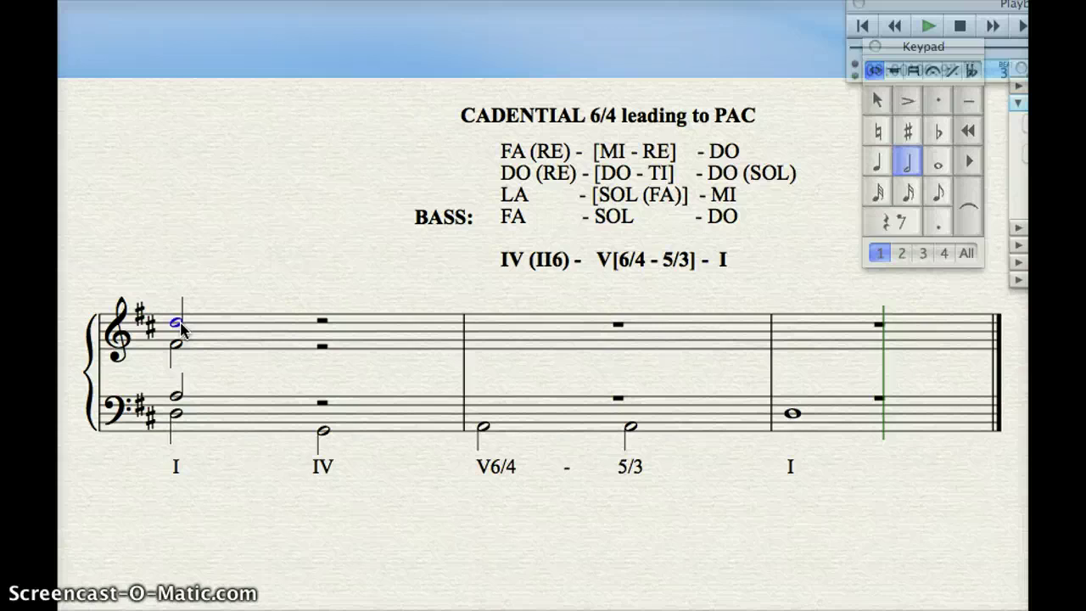
pyautogui.press('r')
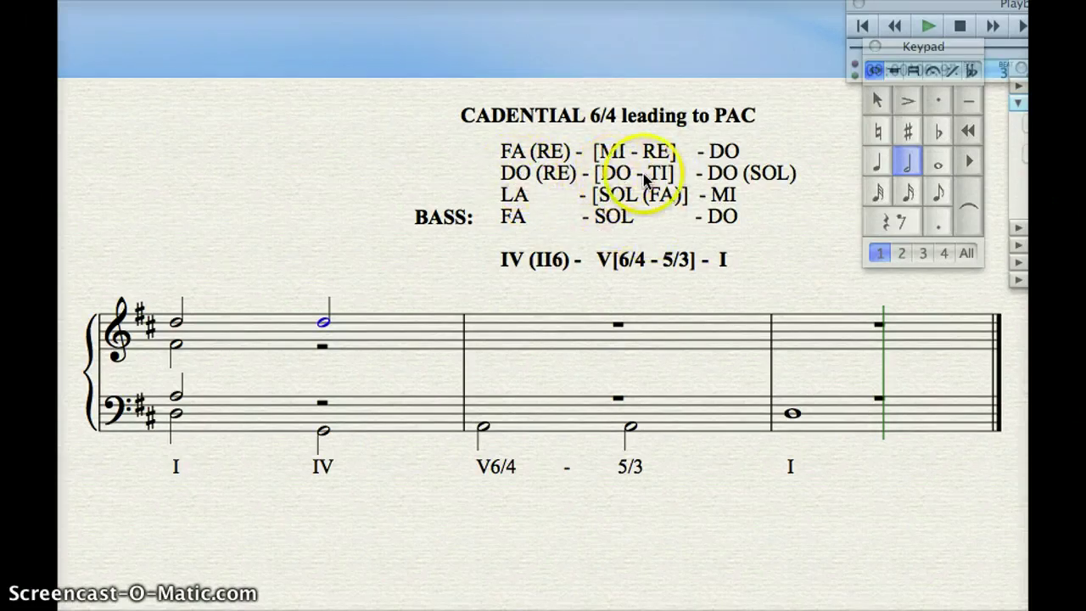
pyautogui.press('d')
pyautogui.press('e')
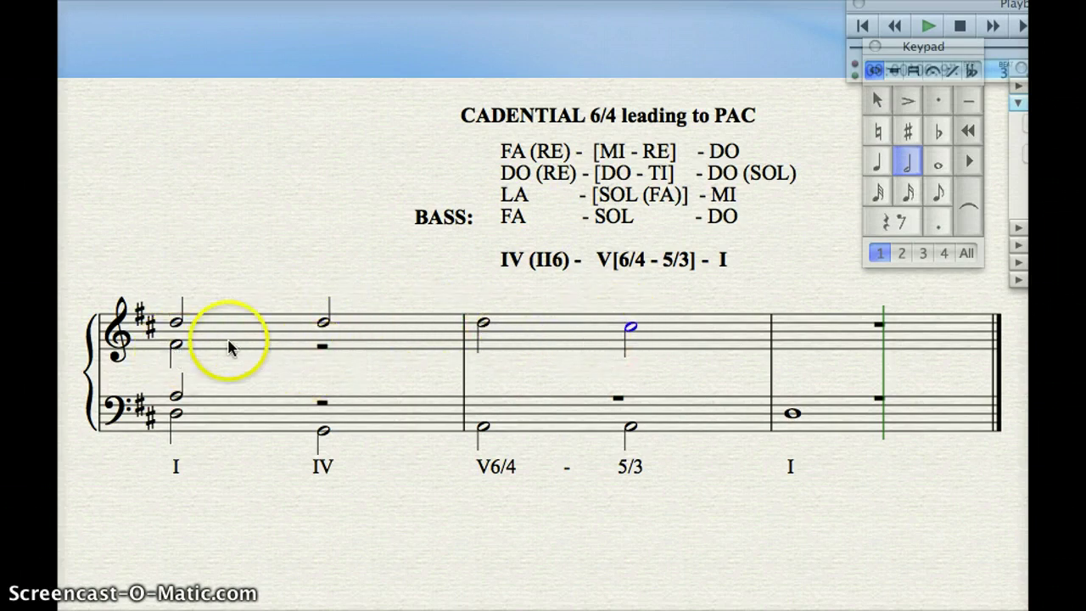
pyautogui.click(480, 325)
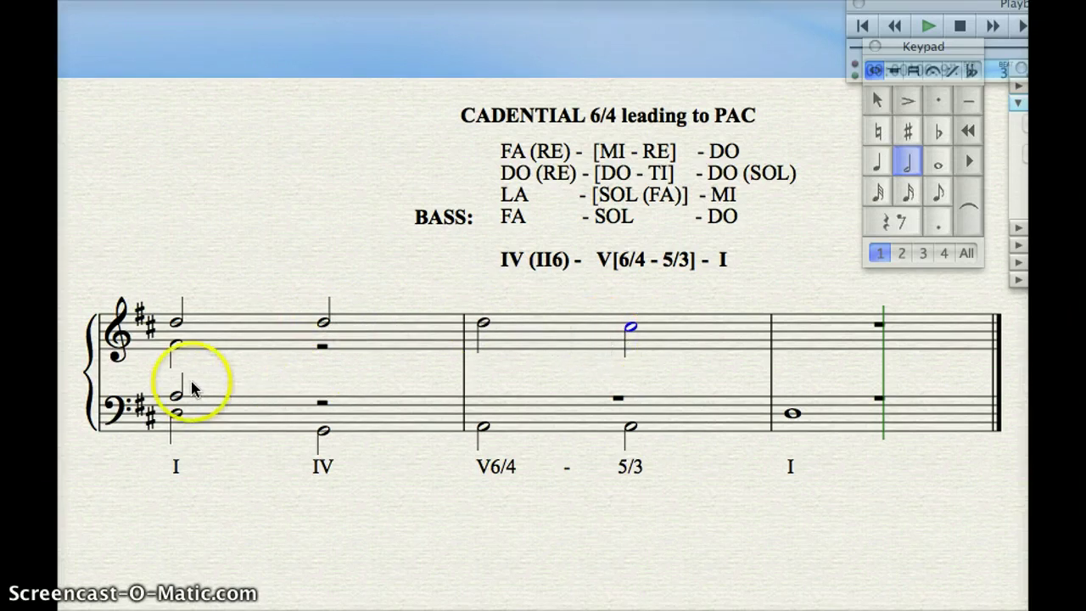
# - Continue the alto voice with half notes G, F-sharp and E over IV and V6/4 - 5/3
pyautogui.click(176, 346)
pyautogui.press('r')
pyautogui.press('Up')
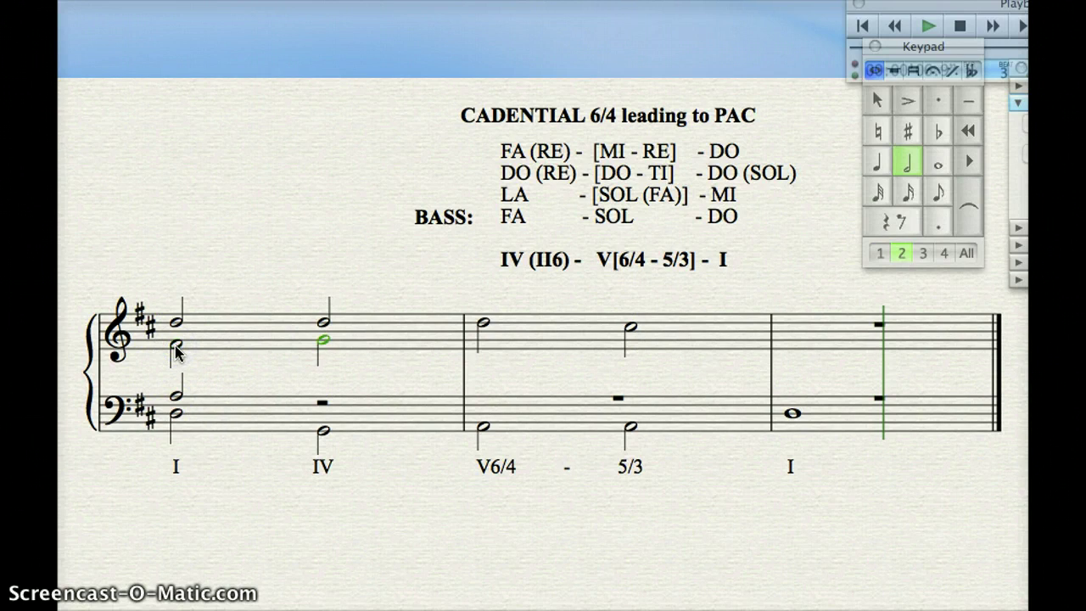
pyautogui.hscroll(-3, 390, 261)
pyautogui.moveTo(358, 237); pyautogui.dragTo(235, 322)
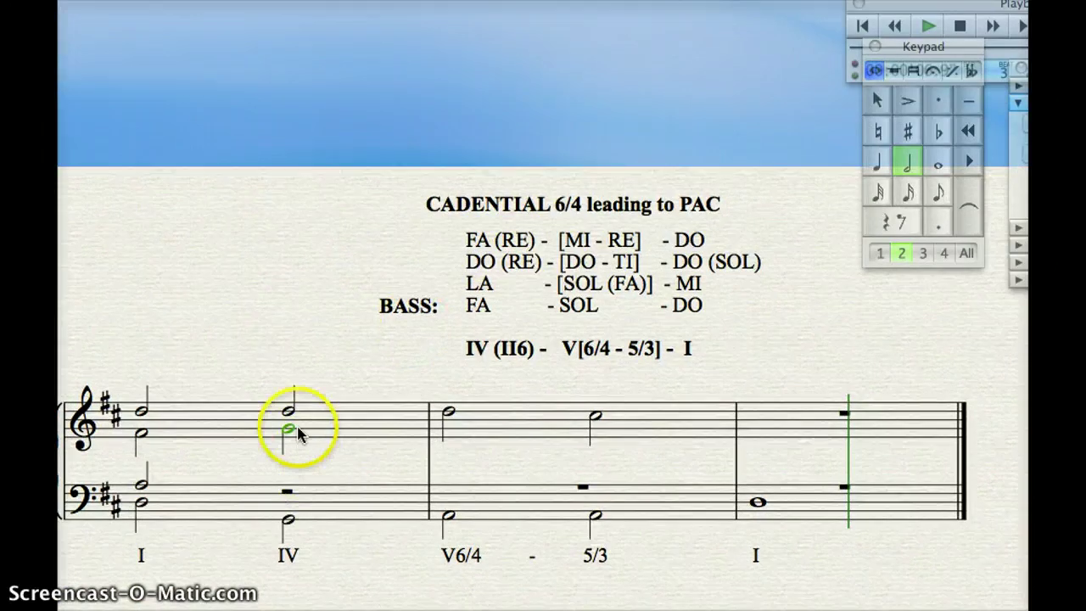
pyautogui.press('a')
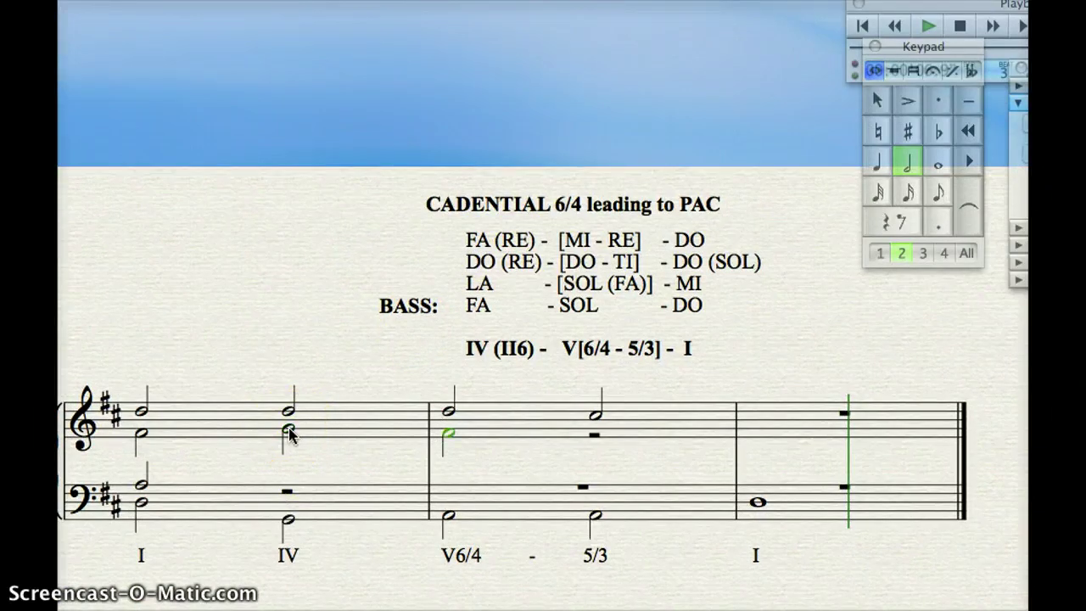
pyautogui.press('c')
pyautogui.press('Down')
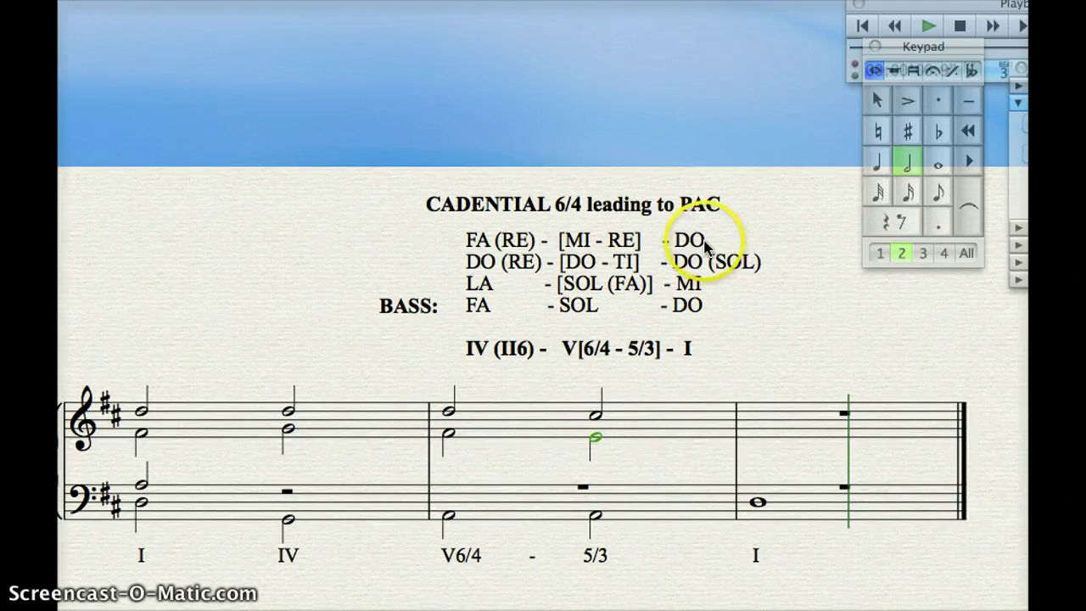
# - Fill measure 3 of the treble staff with a whole note F-sharp in the alto and a whole note D in the soprano
pyautogui.click(596, 442)
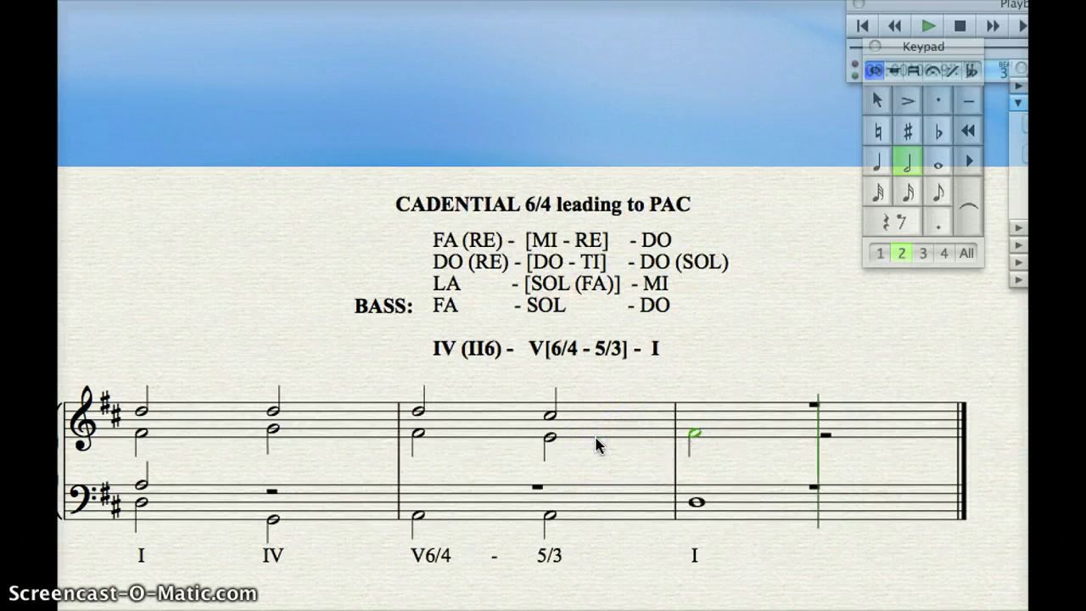
pyautogui.click(933, 161)
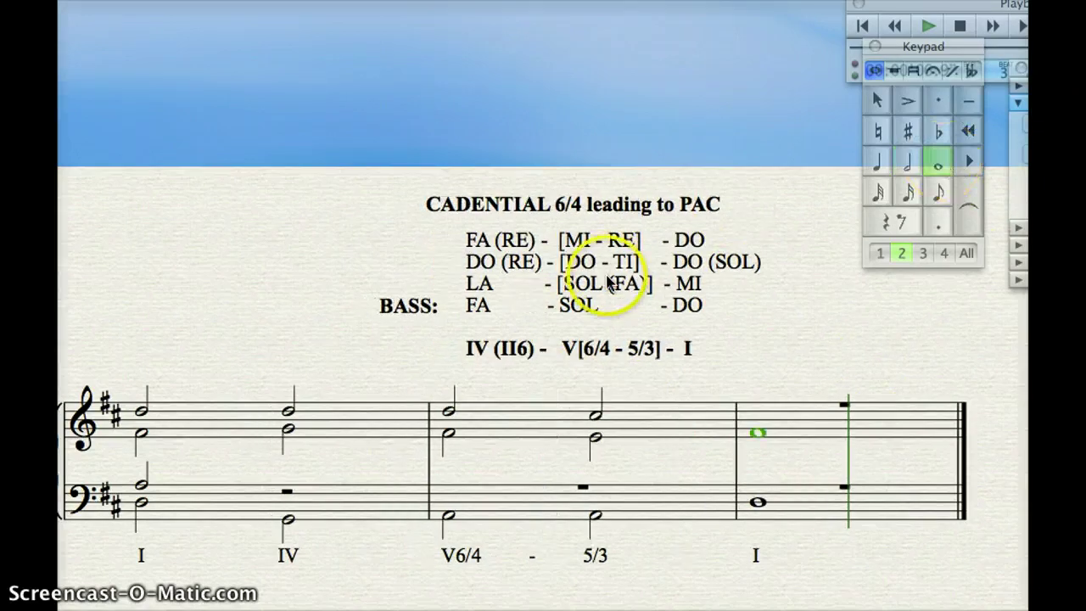
pyautogui.click(587, 413)
pyautogui.press('d')
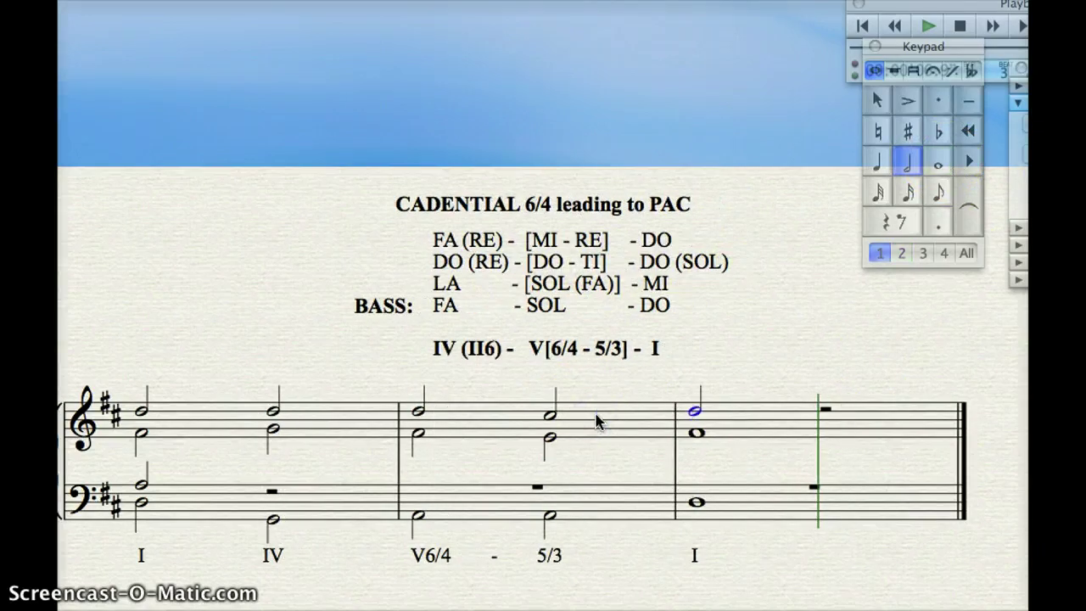
pyautogui.click(937, 163)
# - Write the tenor voice with half notes B, A and A, ending on a whole note A in measure 3
pyautogui.click(142, 486)
pyautogui.press('r')
pyautogui.press('Up')
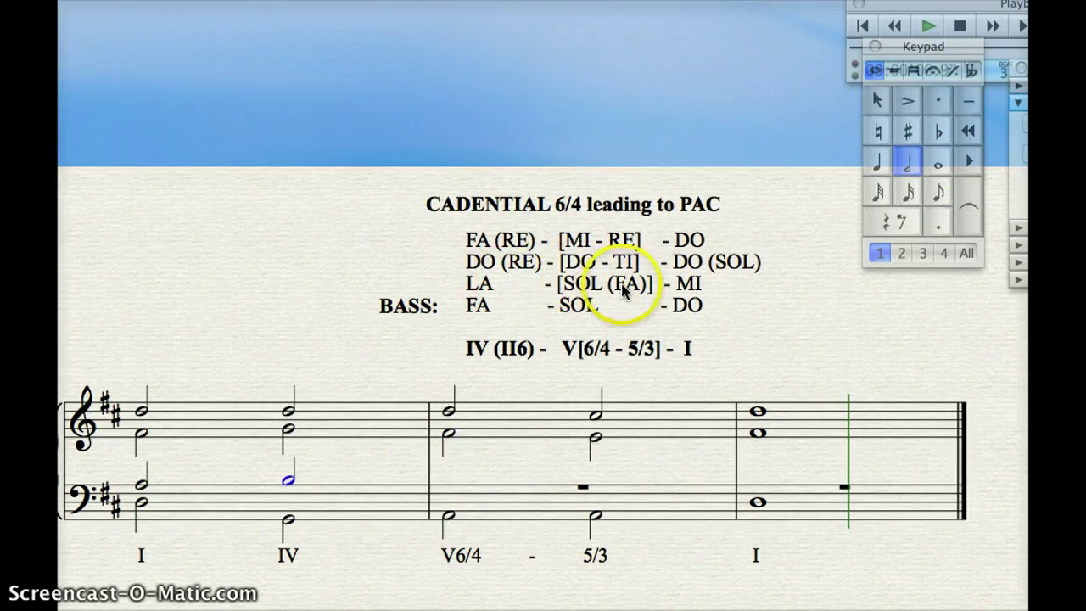
pyautogui.press('r')
pyautogui.press('Down')
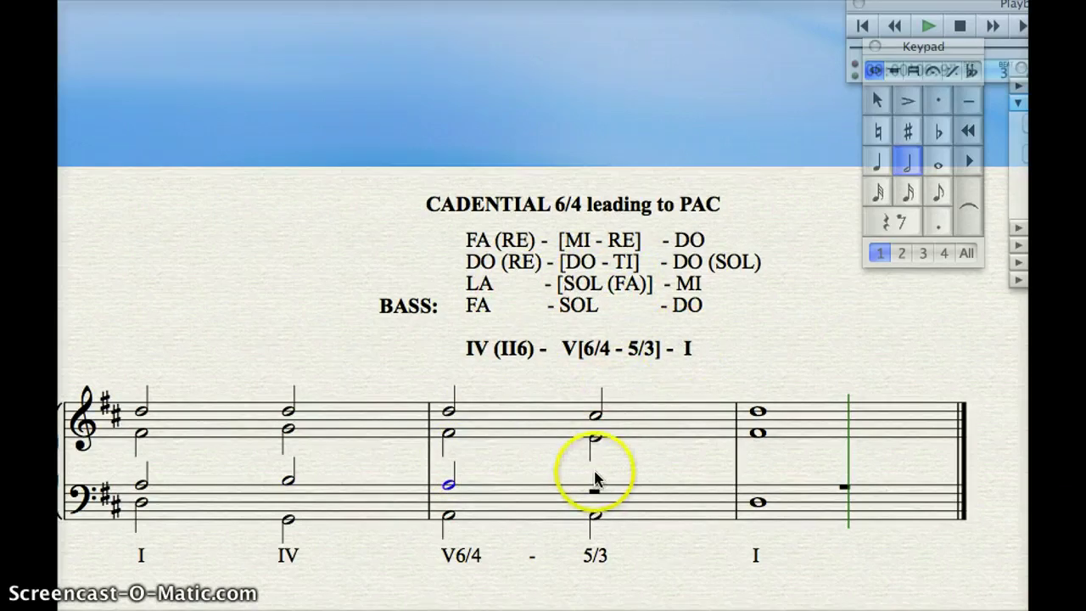
pyautogui.press('r')
pyautogui.press('r')
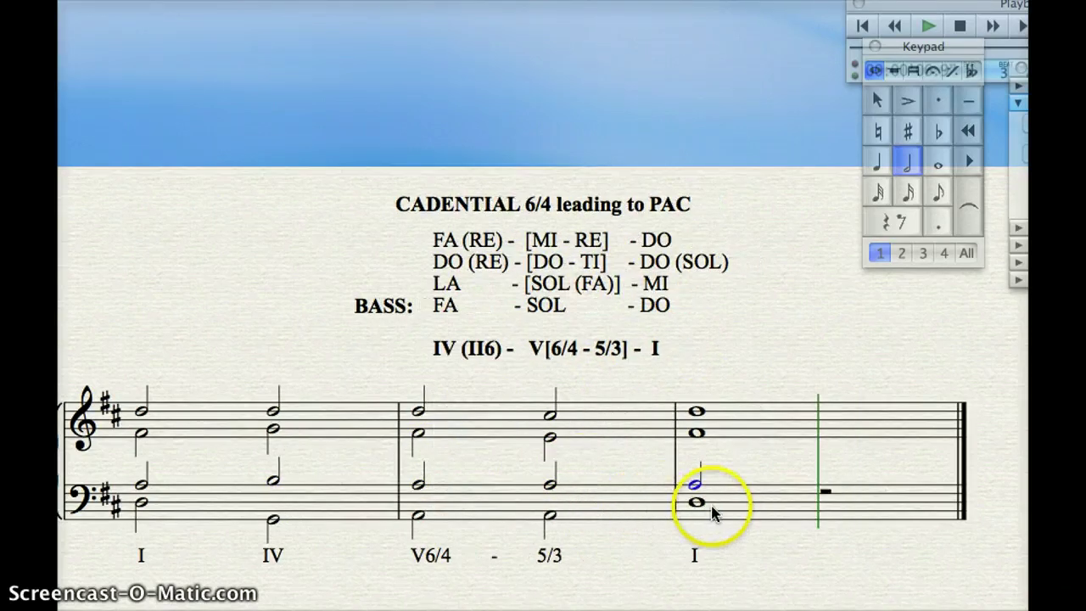
pyautogui.click(937, 166)
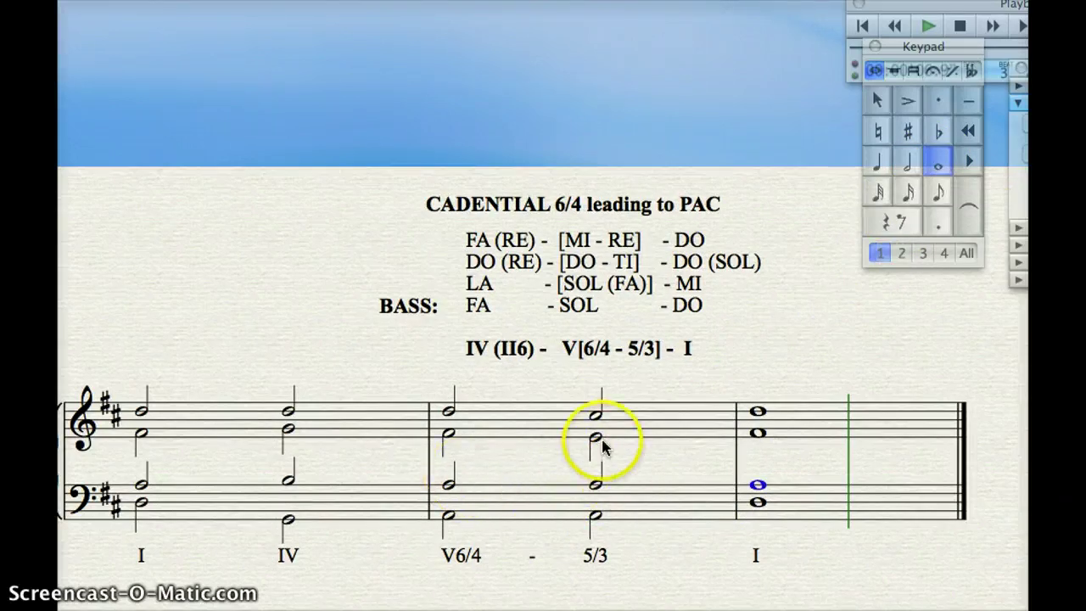
# - Raise the sound volume and play back the four-voice progression
pyautogui.click(140, 436)
pyautogui.press('XF86AudioRaiseVolume')
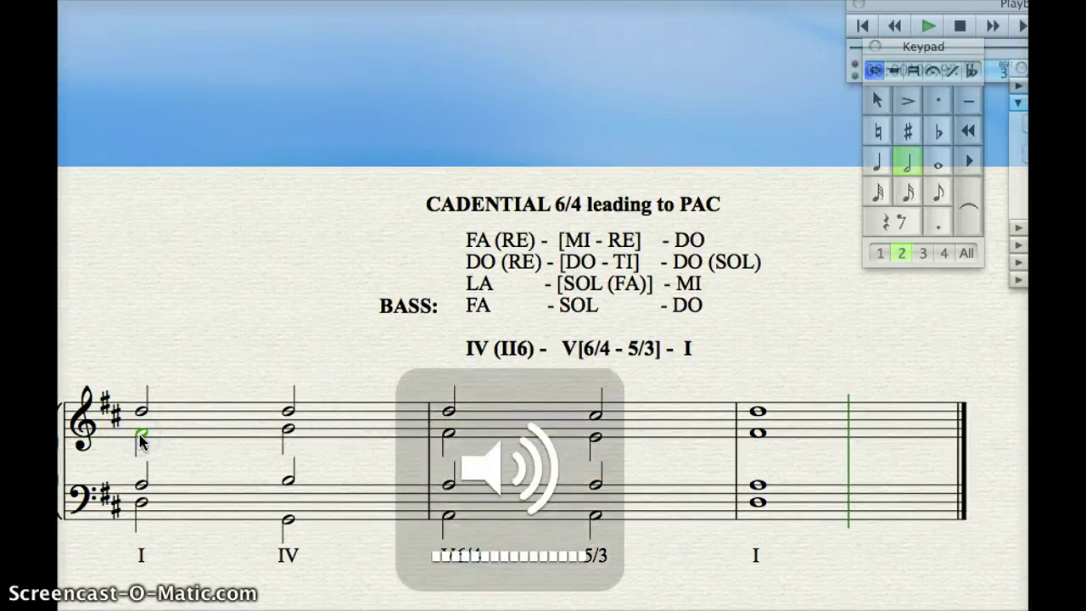
pyautogui.press('p')
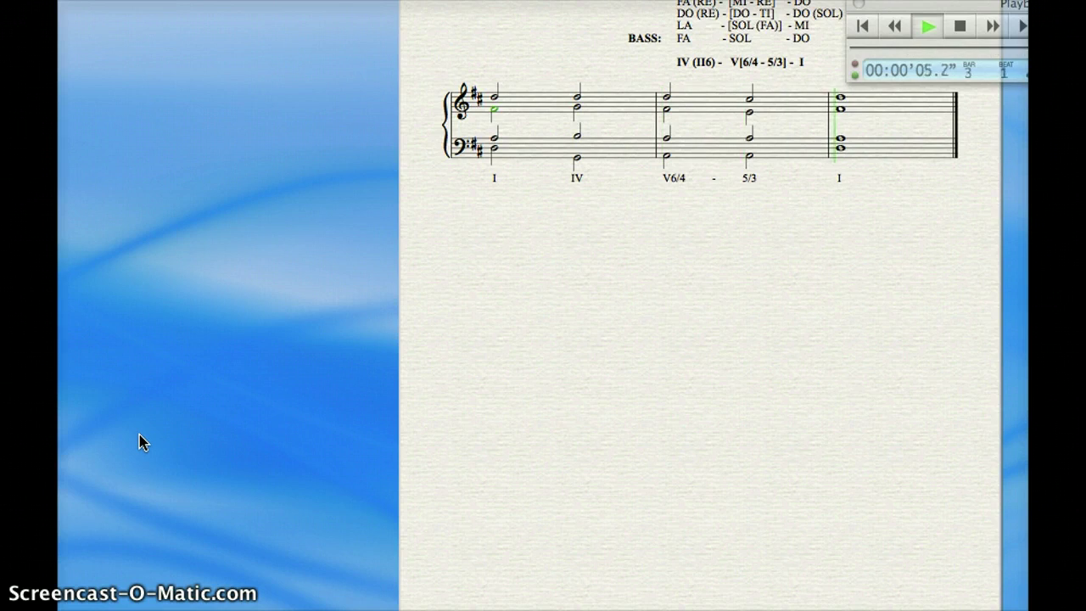
pyautogui.press('space')
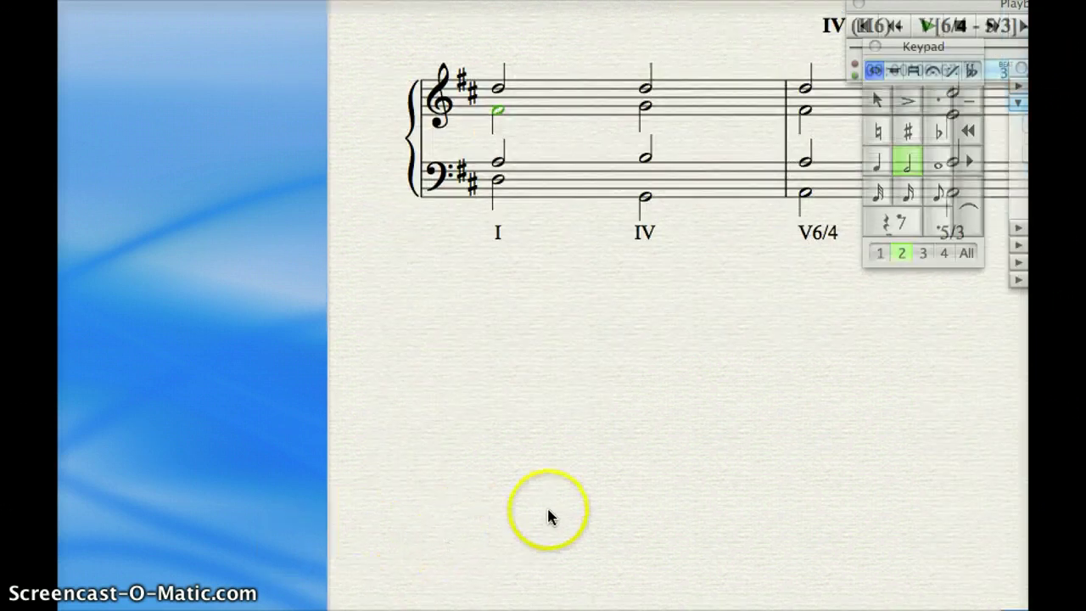
pyautogui.press('XF86AudioRaiseVolume')
# - Lower the final alto whole note to D
pyautogui.moveTo(766, 420); pyautogui.dragTo(468, 569)
pyautogui.click(817, 260)
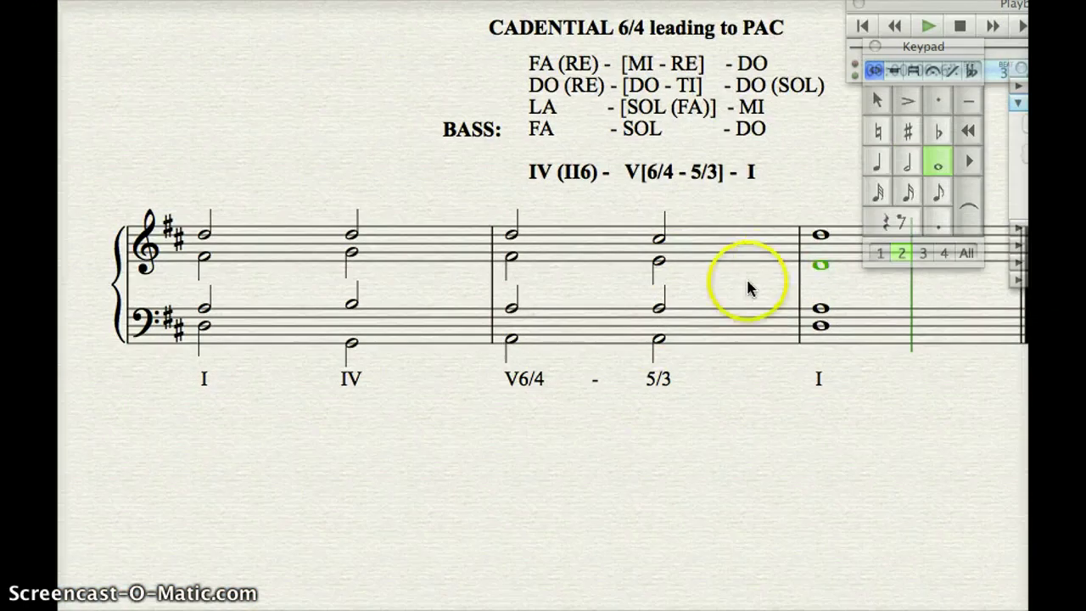
pyautogui.moveTo(783, 504); pyautogui.dragTo(746, 508)
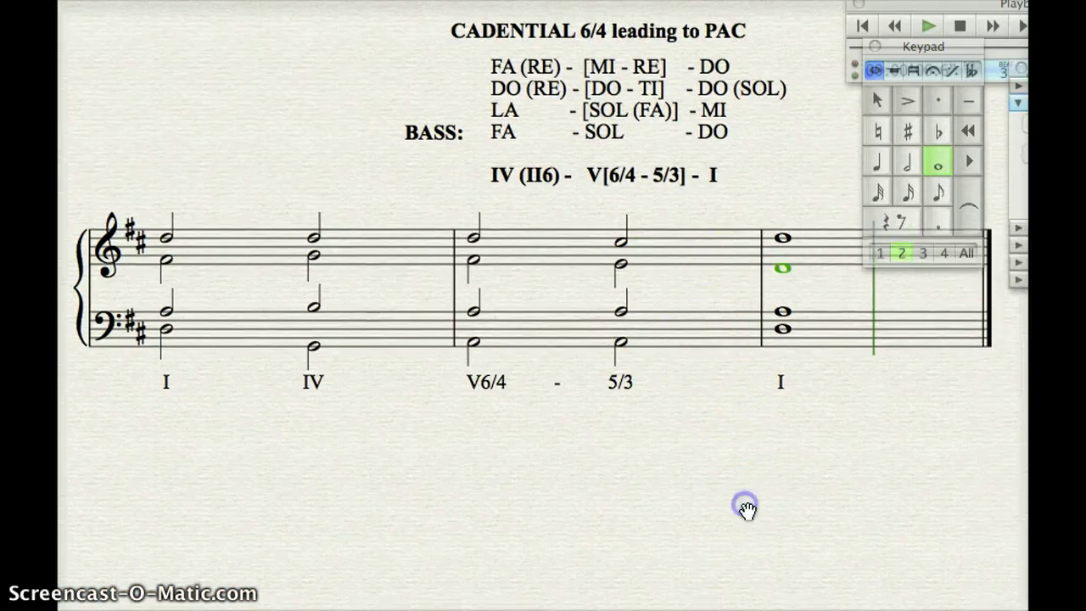
# - Lower the tenor note over 5/3 to G and the final tenor whole note to F-sharp
pyautogui.click(619, 314)
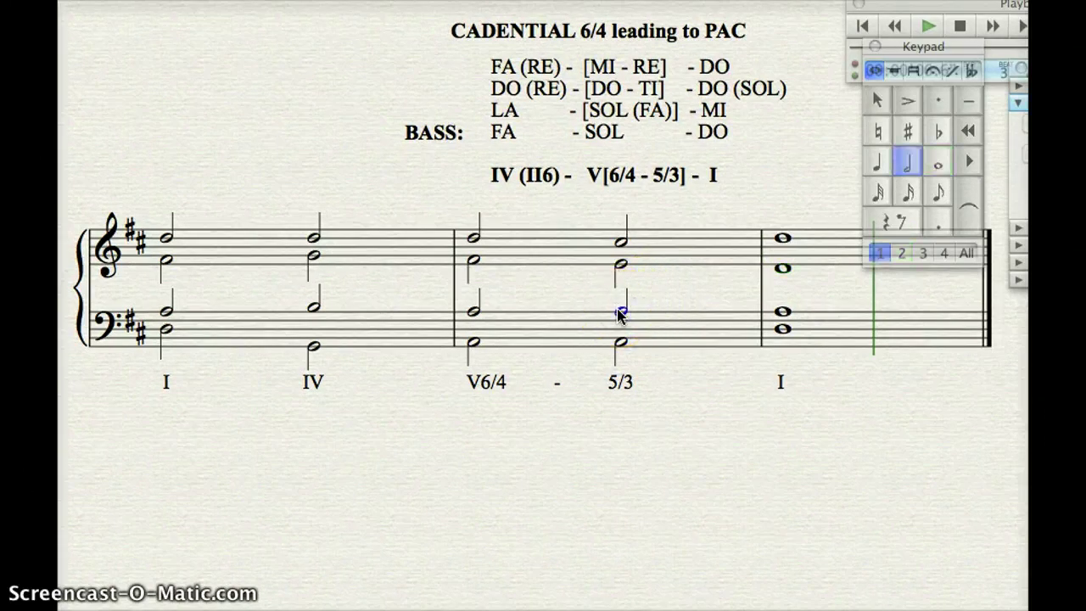
pyautogui.click(783, 313)
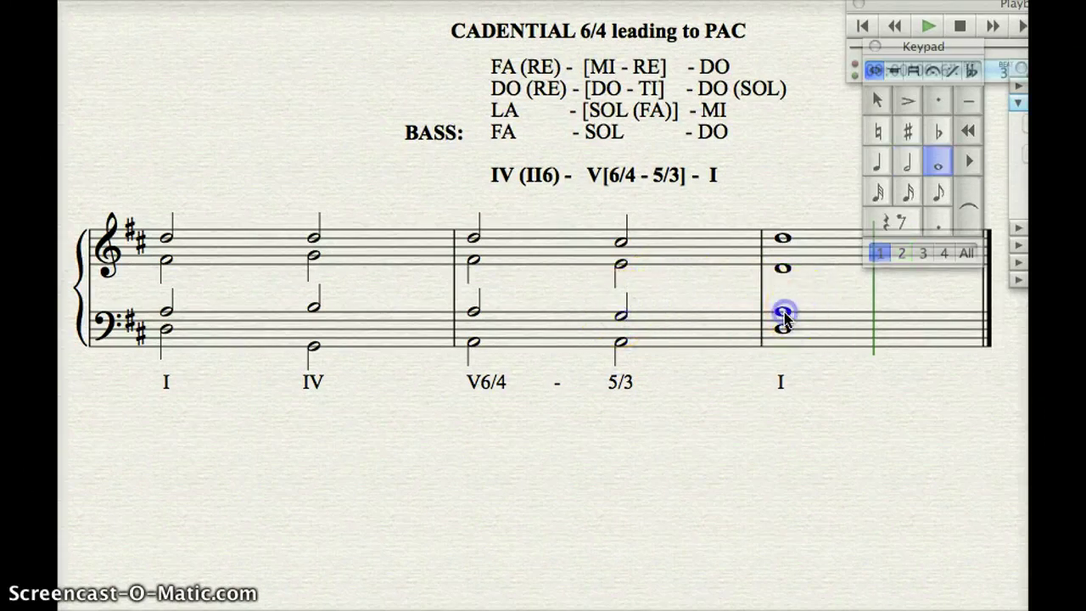
pyautogui.keyDown('shift'); pyautogui.click(782, 326); pyautogui.keyUp('shift')
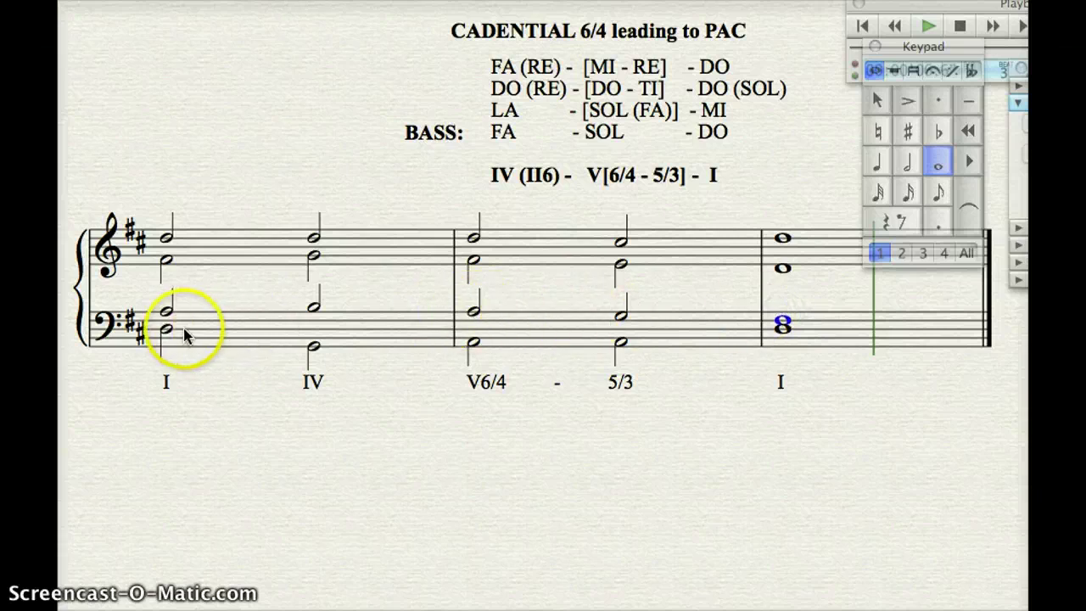
# - Play back the revised progression with the seventh in the tenor and stop it at the end
pyautogui.click(477, 312)
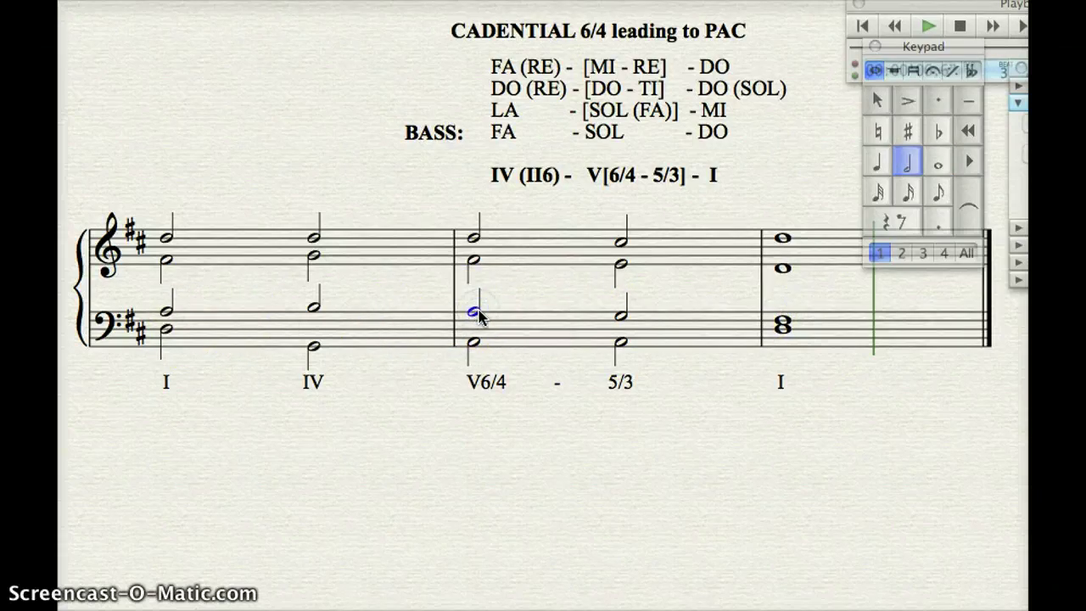
pyautogui.press('F12')
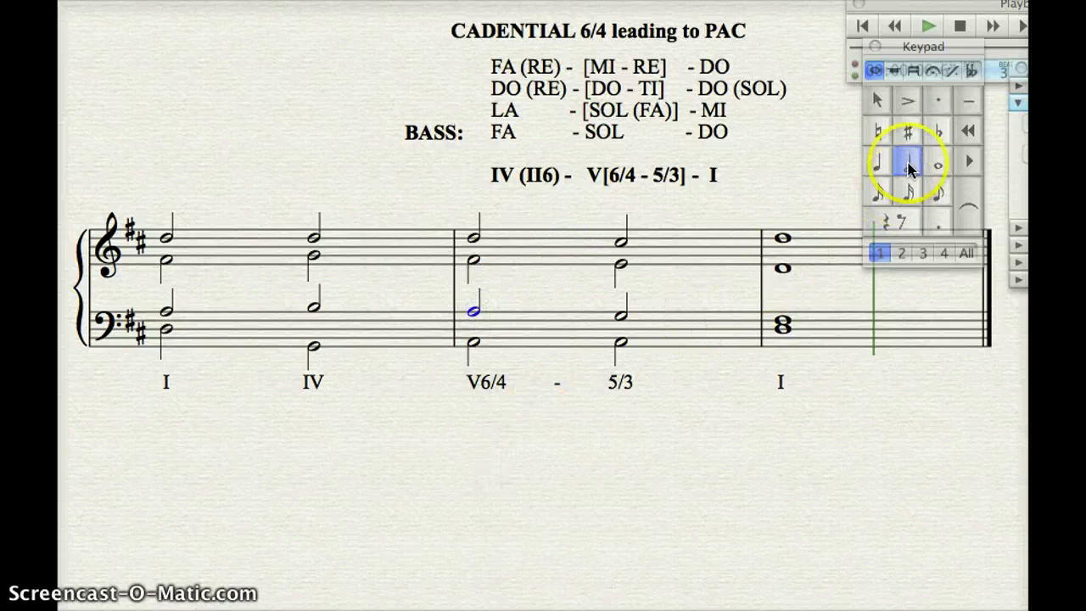
pyautogui.press('p')
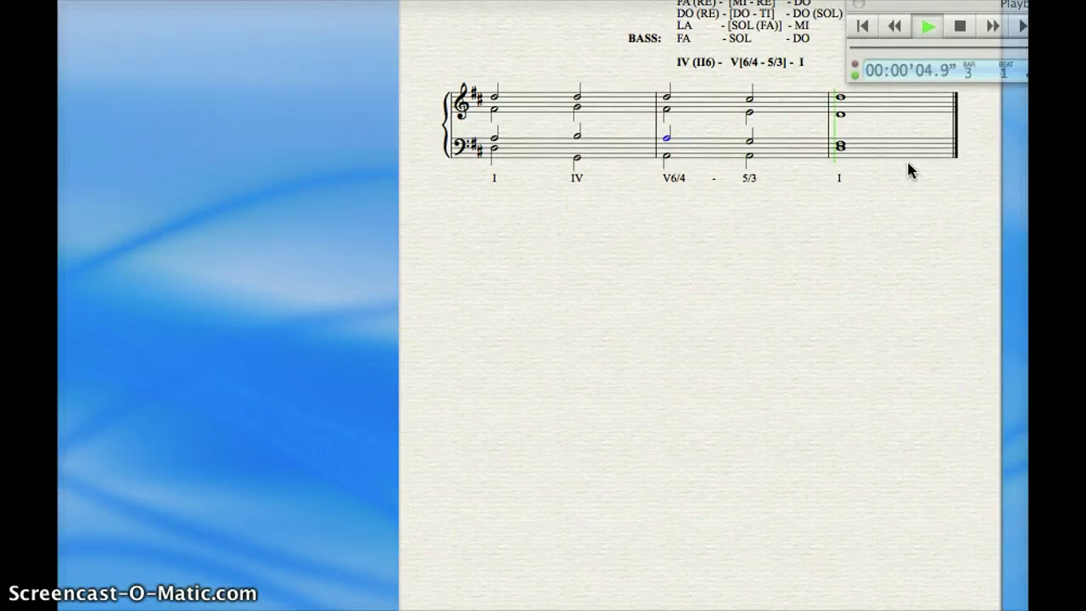
pyautogui.click(908, 183)
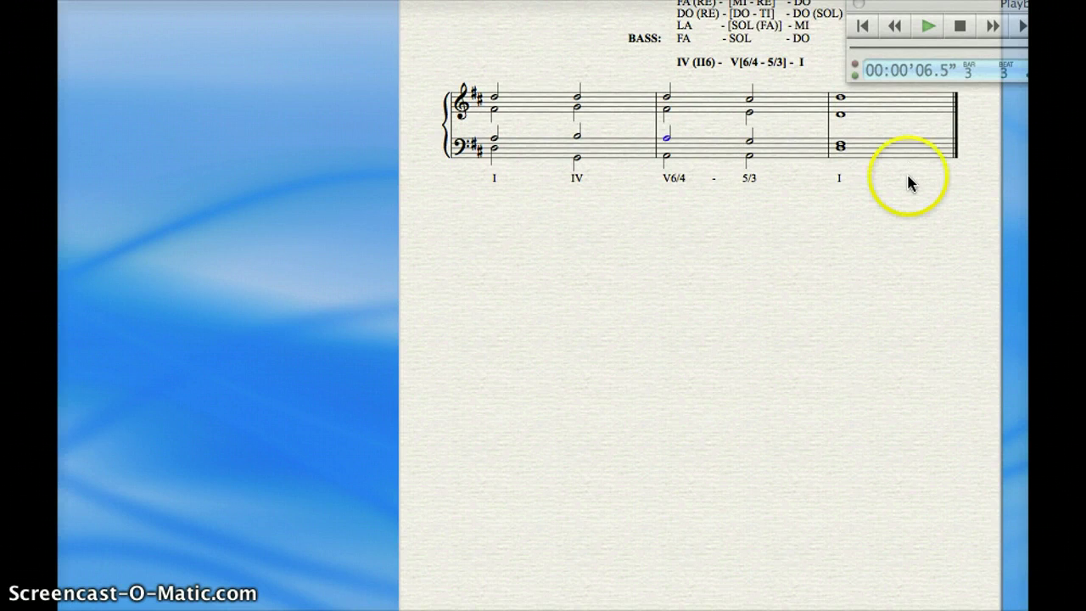